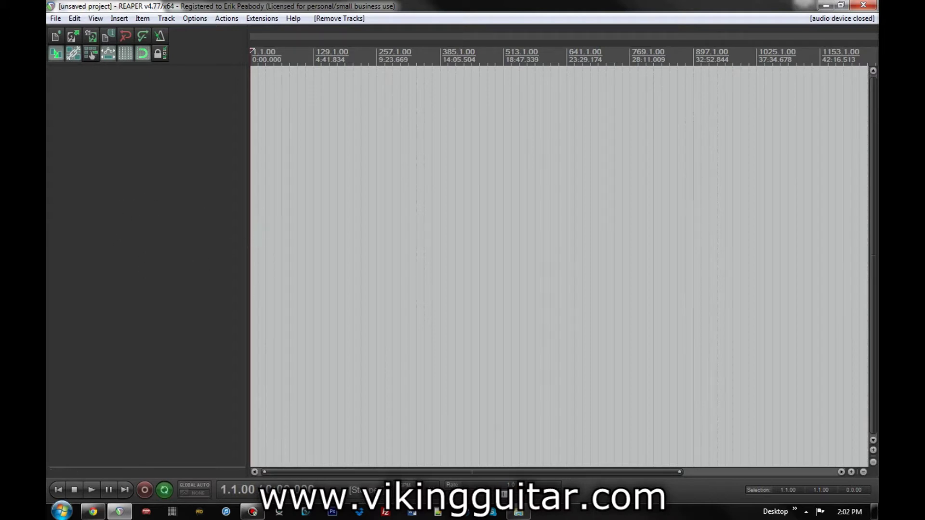
- Drag the eight album MP3s into REAPER as a single track and make that track taller
{"action": "left_click", "coordinate": [518, 511]}
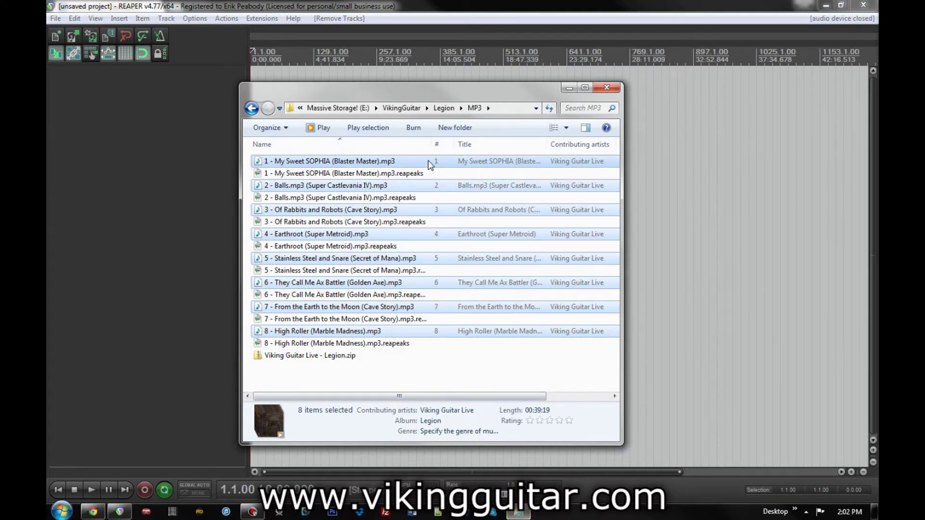
{"action": "left_click_drag", "start_coordinate": [430, 165], "coordinate": [150, 126]}
{"action": "left_click", "coordinate": [484, 271]}
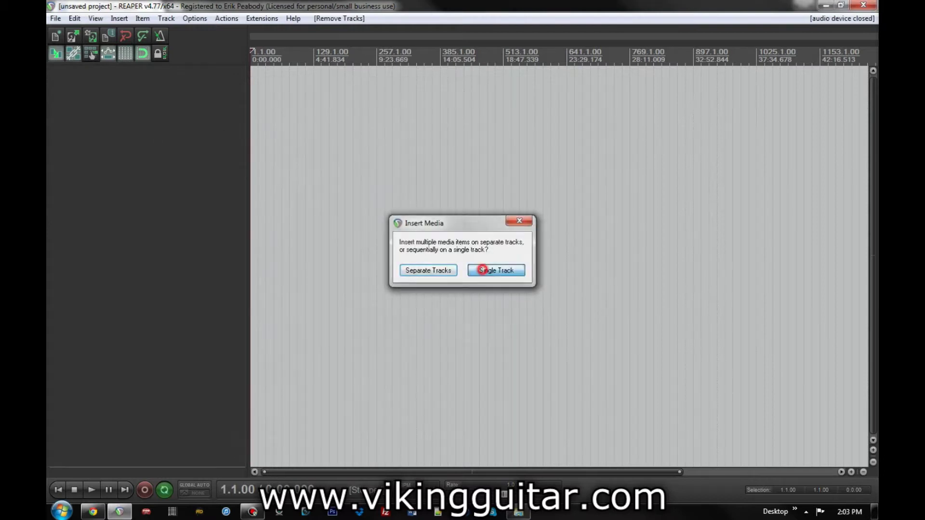
{"action": "left_click_drag", "start_coordinate": [124, 189], "coordinate": [124, 268]}
- Select the first song's item, step the selection across songs with Ctrl+arrows, then select the sixth song
{"action": "left_click", "coordinate": [309, 218]}
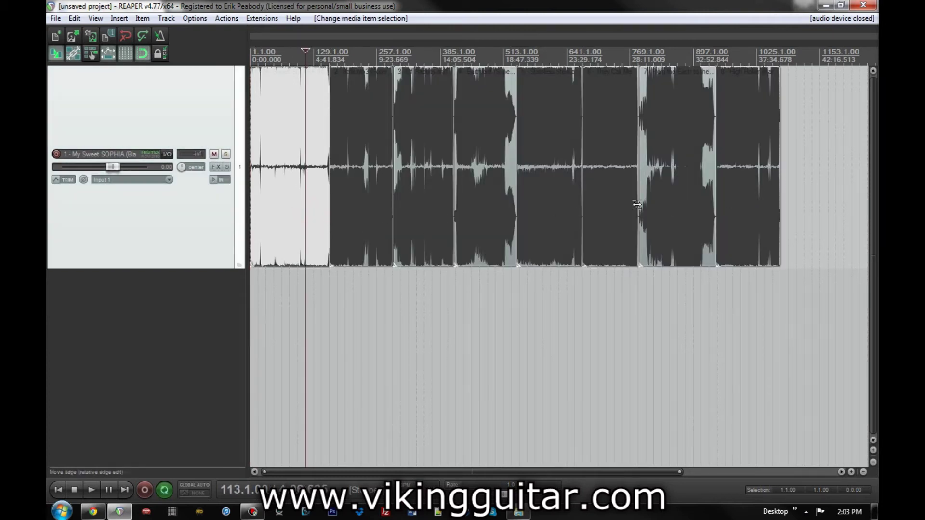
{"action": "left_click", "coordinate": [480, 287]}
{"action": "left_click", "coordinate": [284, 227]}
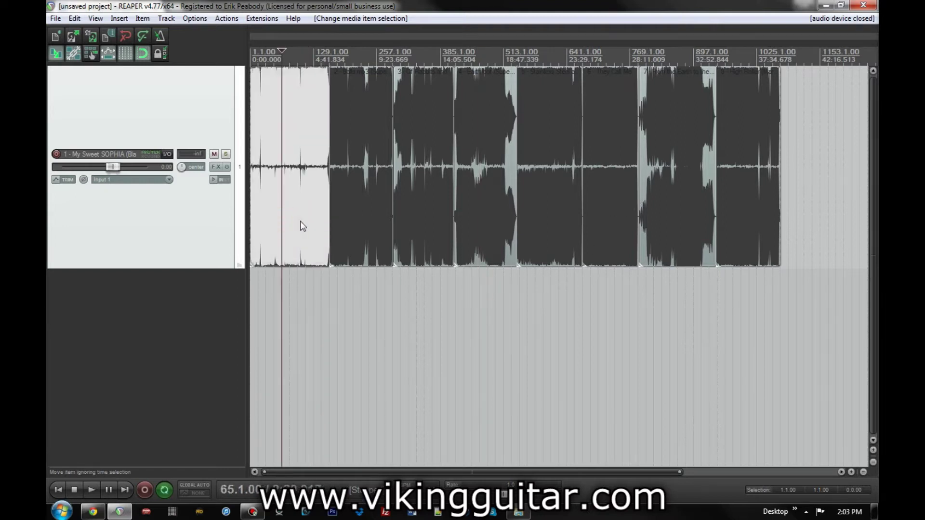
{"action": "key", "text": "ctrl+Right"}
{"action": "key", "text": "ctrl+Right"}
{"action": "key", "text": "ctrl+Right"}
{"action": "key", "text": "ctrl+Right"}
{"action": "key", "text": "ctrl+Right"}
{"action": "key", "text": "ctrl+Right"}
{"action": "key", "text": "ctrl+Right"}
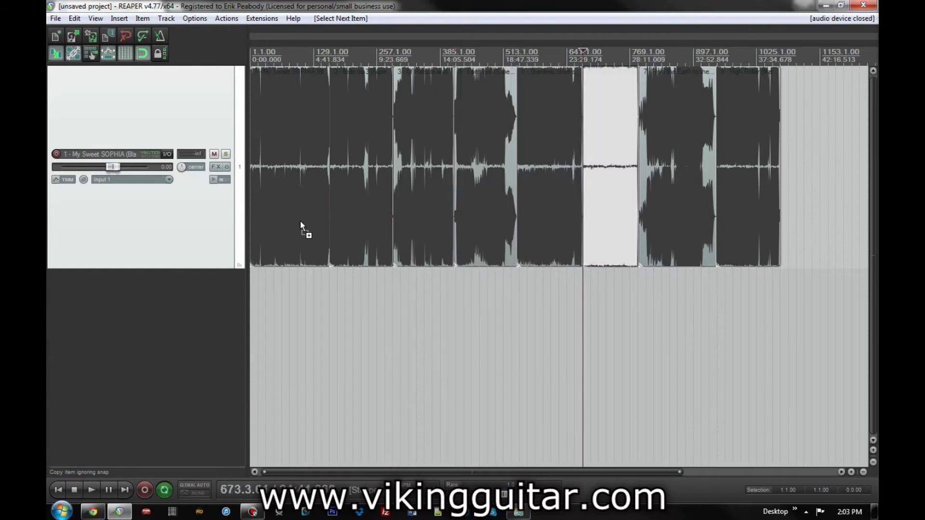
{"action": "key", "text": "ctrl+Left"}
{"action": "key", "text": "ctrl+Left"}
{"action": "key", "text": "ctrl+Left"}
{"action": "key", "text": "ctrl+Left"}
{"action": "key", "text": "ctrl+Left"}
{"action": "key", "text": "ctrl+Left"}
{"action": "key", "text": "ctrl+Left"}
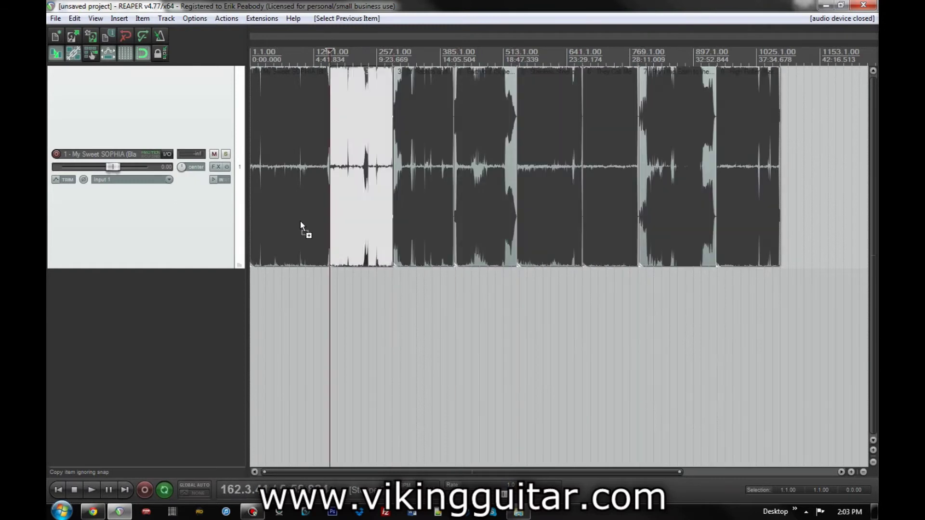
{"action": "left_click", "coordinate": [614, 216]}
{"action": "scroll", "coordinate": [634, 240], "scroll_direction": "up", "scroll_amount": 6}
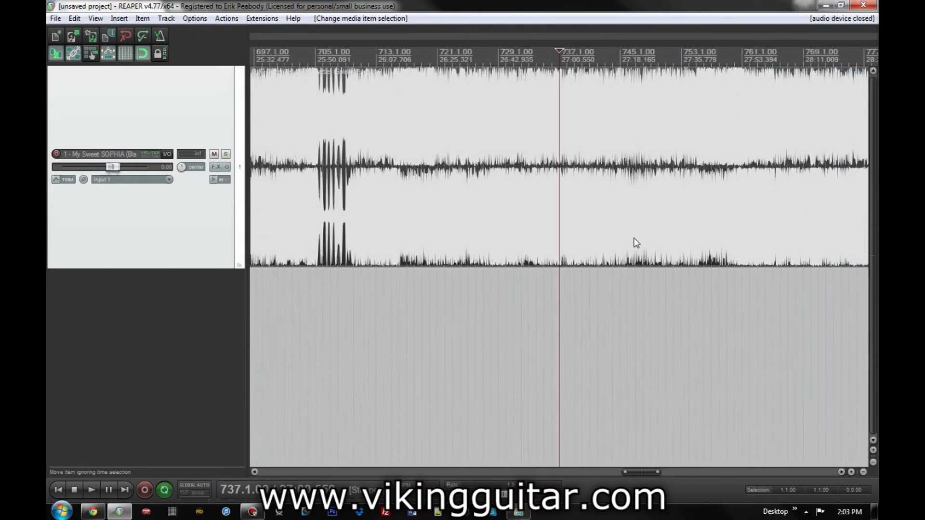
{"action": "scroll", "coordinate": [634, 238], "scroll_direction": "down", "scroll_amount": 3}
{"action": "scroll", "coordinate": [634, 238], "scroll_direction": "down", "scroll_amount": 5}
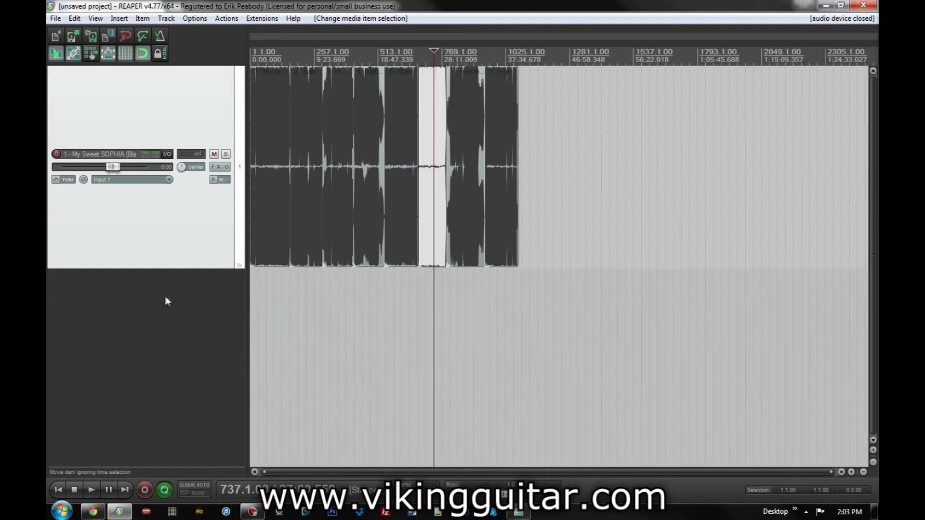
- Open Preferences' Keyboard/Multitouch page and the Actions list, placing the Actions window beside Preferences
{"action": "left_click", "coordinate": [161, 210]}
{"action": "left_click", "coordinate": [194, 19]}
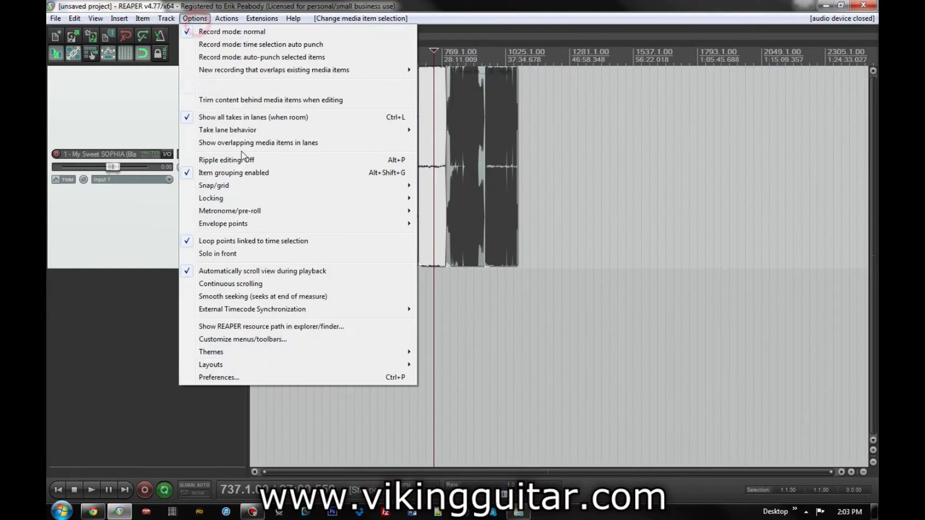
{"action": "left_click", "coordinate": [248, 378]}
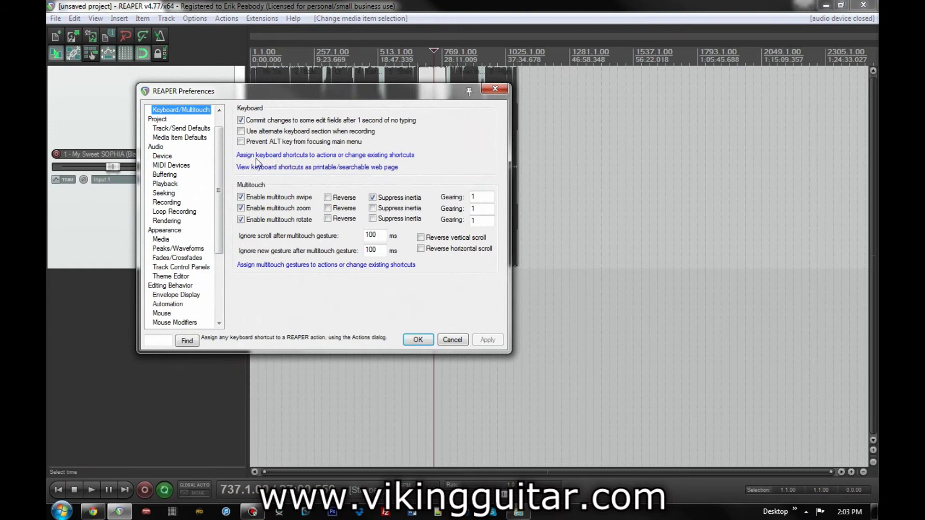
{"action": "left_click_drag", "start_coordinate": [218, 144], "coordinate": [214, 116]}
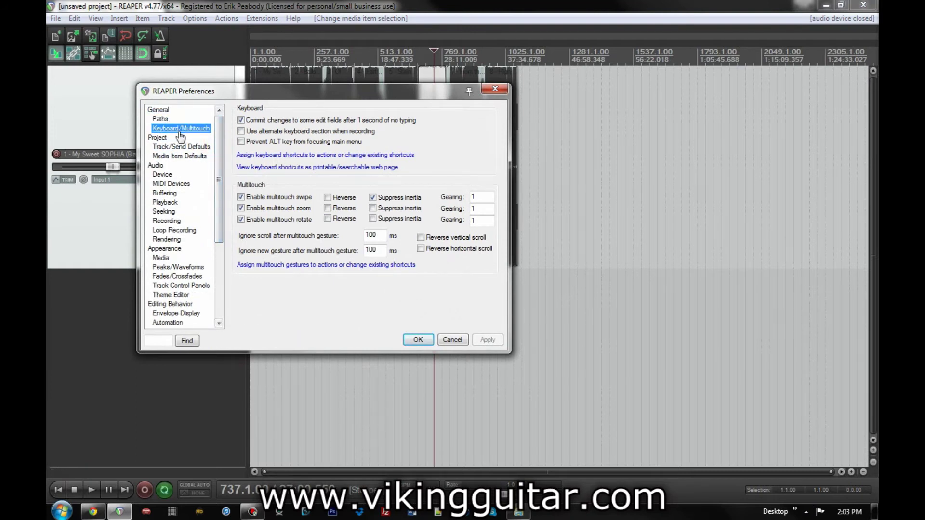
{"action": "left_click", "coordinate": [279, 156]}
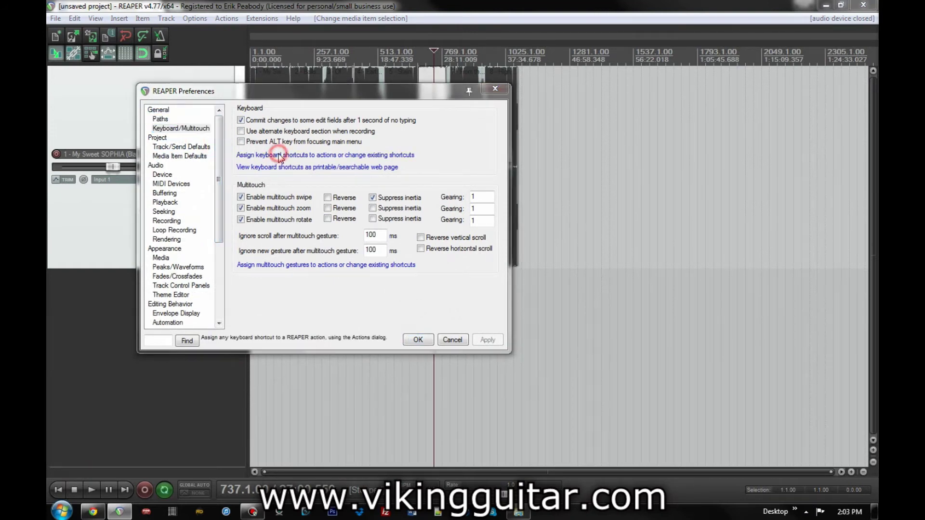
{"action": "left_click_drag", "start_coordinate": [552, 87], "coordinate": [578, 49]}
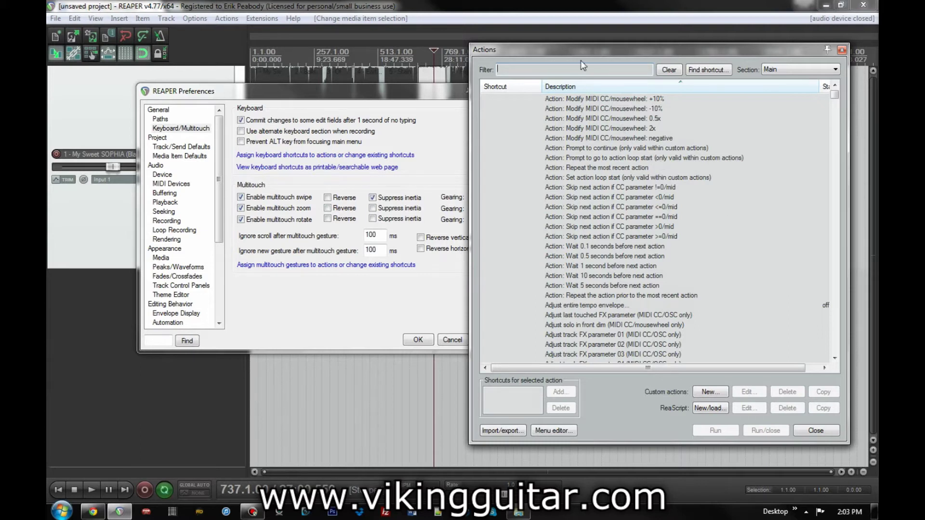
- Filter Actions for 'region', select 'Markers: Insert separate regions for each selected item', then close Actions
{"action": "left_click_drag", "start_coordinate": [594, 47], "coordinate": [540, 42]}
{"action": "type", "text": "region"}
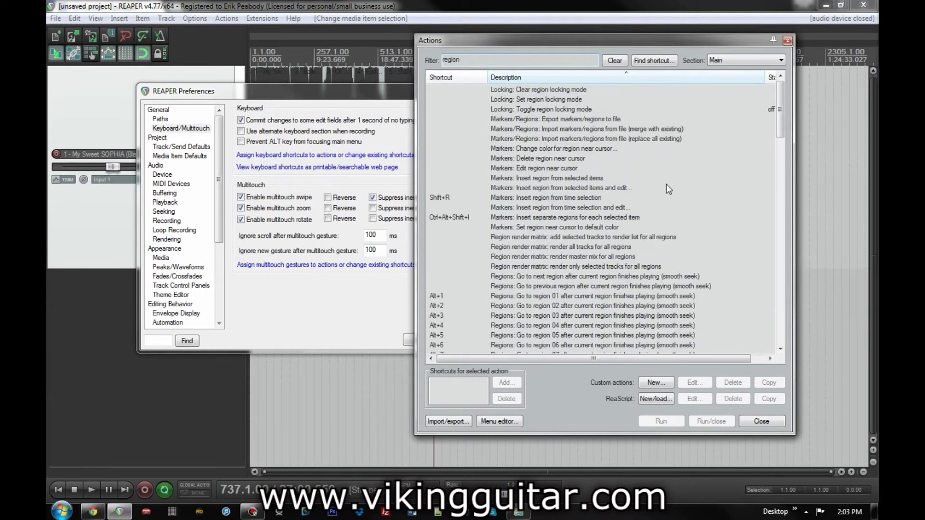
{"action": "scroll", "coordinate": [666, 184], "scroll_direction": "down", "scroll_amount": 5}
{"action": "scroll", "coordinate": [671, 192], "scroll_direction": "up", "scroll_amount": 5}
{"action": "left_click", "coordinate": [684, 218]}
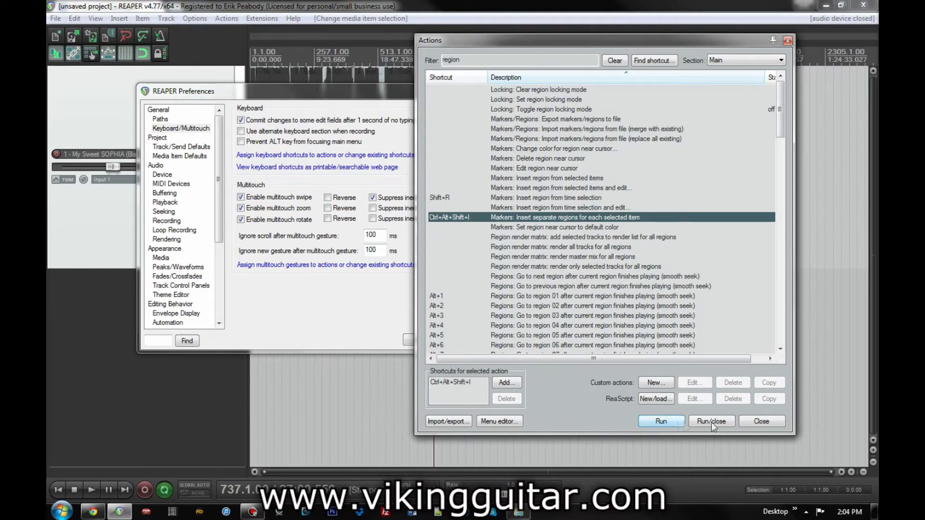
{"action": "left_click", "coordinate": [762, 422]}
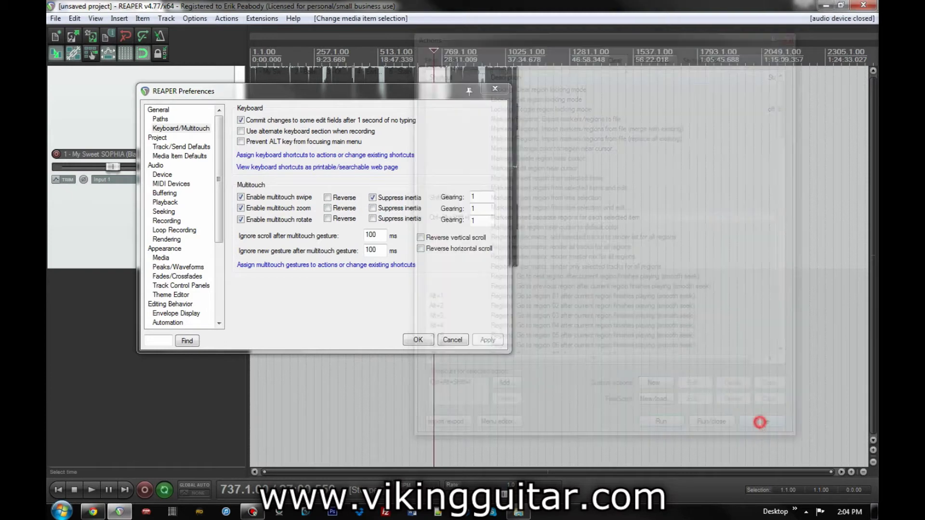
- Select all eight song items and reopen the Actions list with Preferences closed
{"action": "left_click", "coordinate": [494, 88]}
{"action": "left_click_drag", "start_coordinate": [614, 105], "coordinate": [215, 223]}
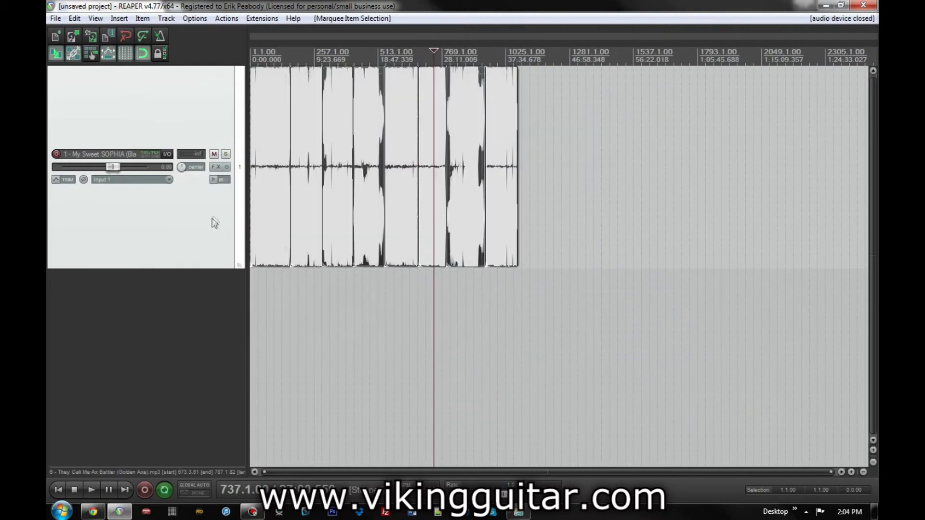
{"action": "left_click", "coordinate": [193, 18]}
{"action": "left_click", "coordinate": [266, 376]}
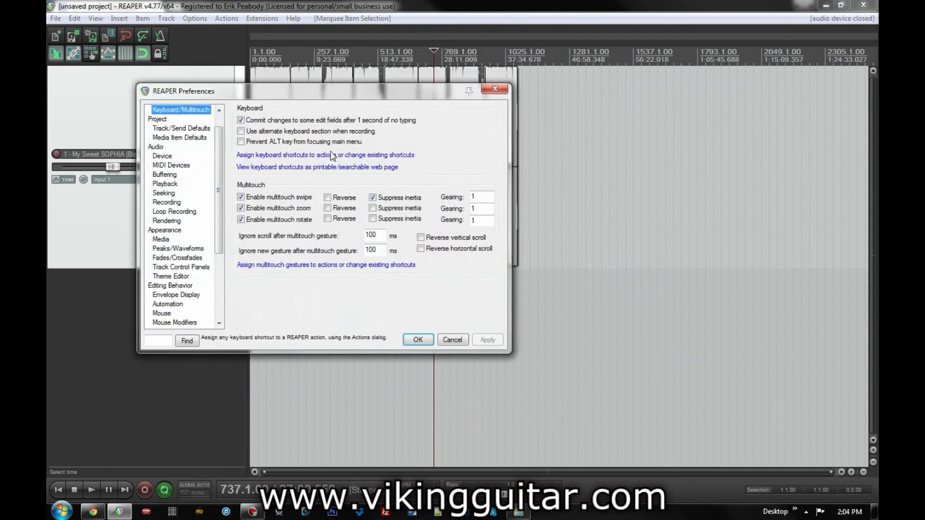
{"action": "left_click", "coordinate": [324, 155]}
{"action": "left_click", "coordinate": [344, 98]}
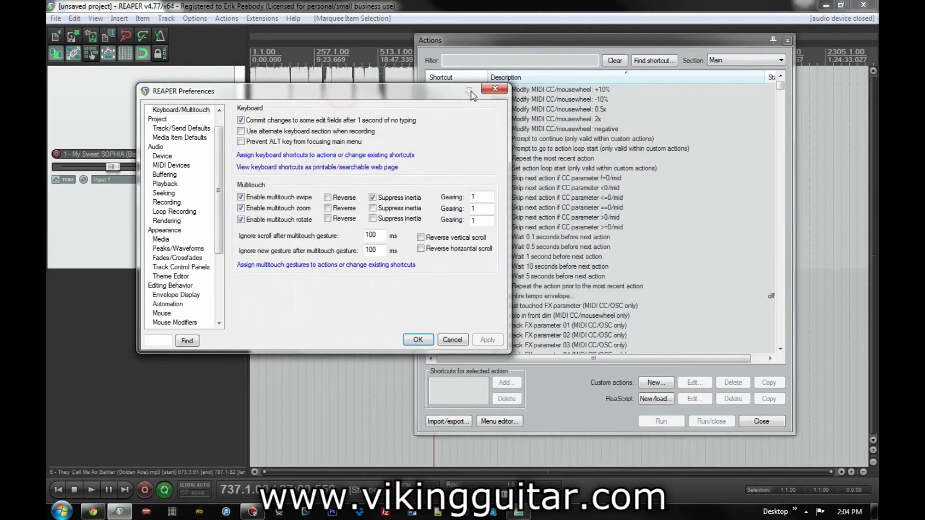
{"action": "left_click", "coordinate": [496, 91]}
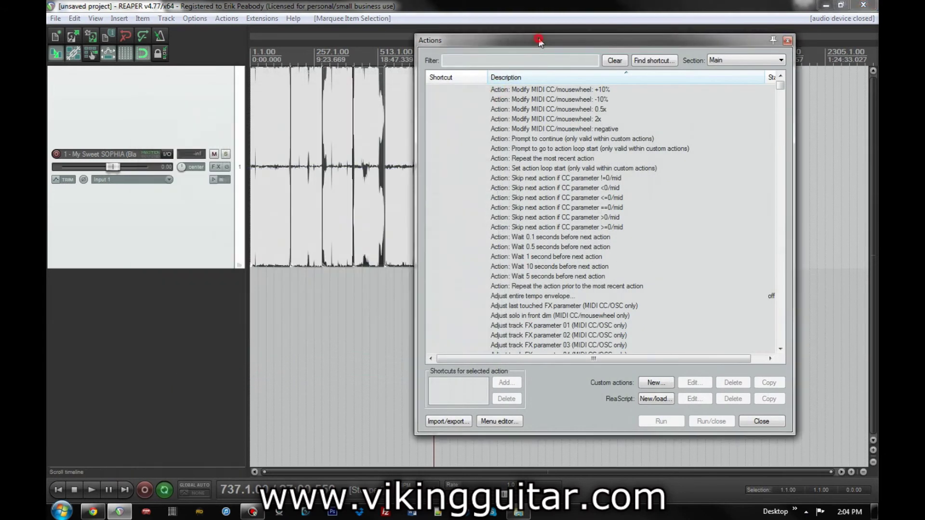
- Filter for 'region' and run 'Insert separate regions for each selected item' on the eight items
{"action": "left_click_drag", "start_coordinate": [534, 47], "coordinate": [603, 57]}
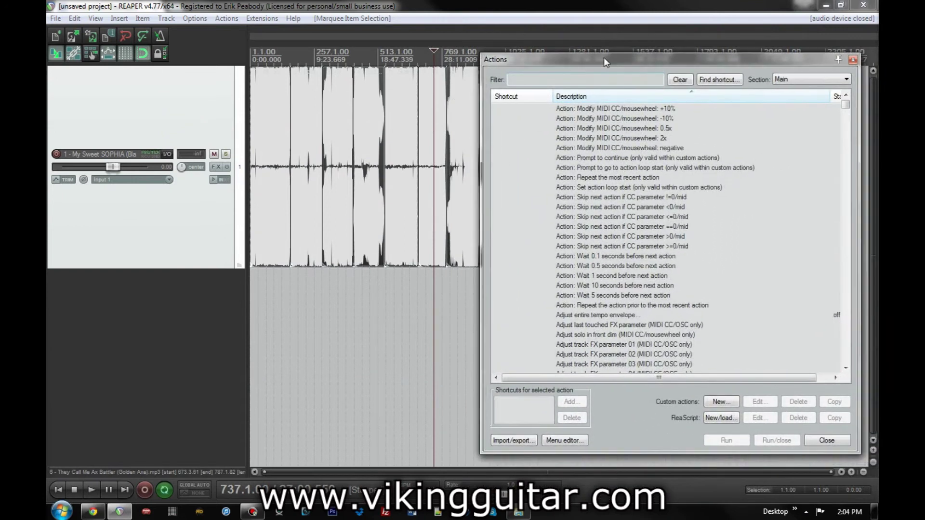
{"action": "left_click", "coordinate": [568, 79]}
{"action": "type", "text": "region"}
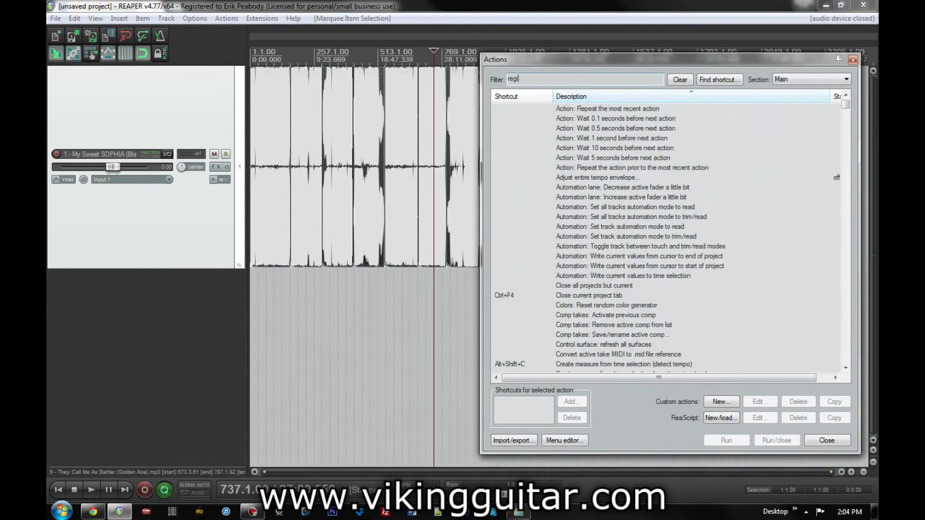
{"action": "left_click", "coordinate": [608, 237]}
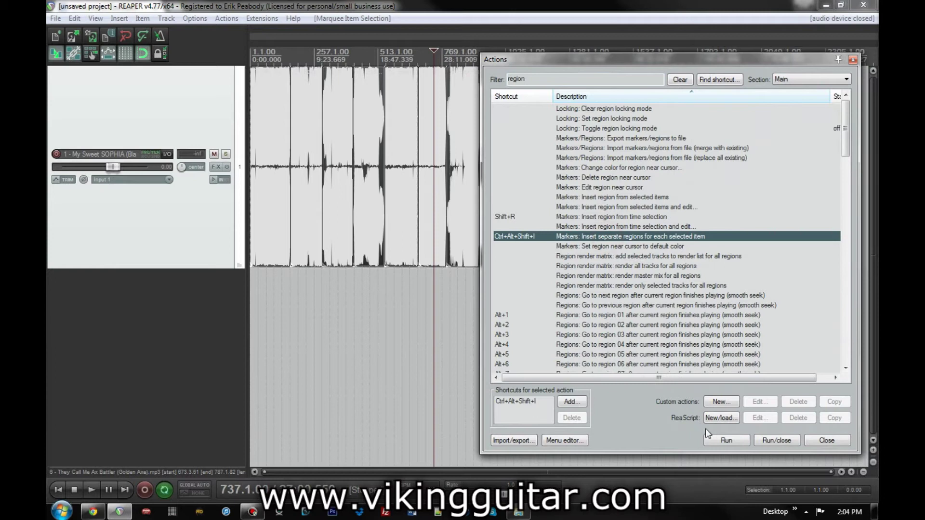
{"action": "left_click", "coordinate": [722, 440]}
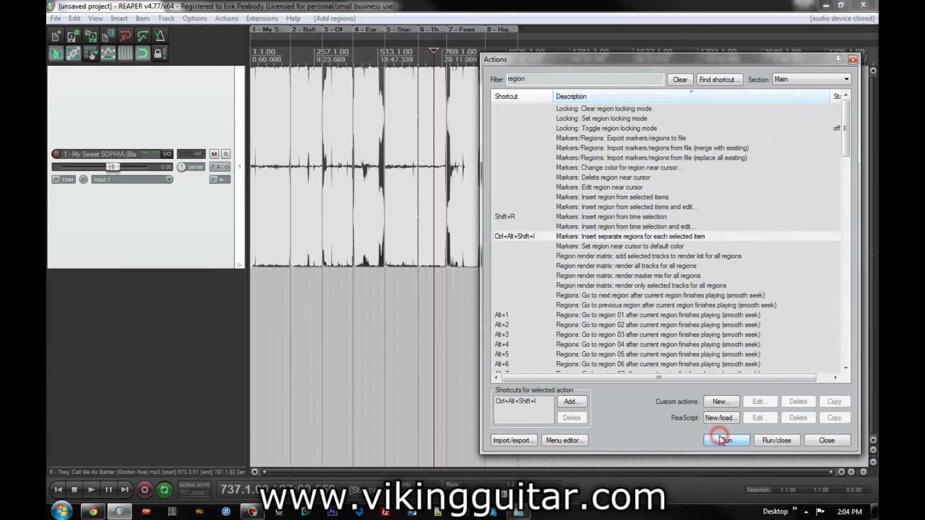
{"action": "left_click", "coordinate": [853, 60]}
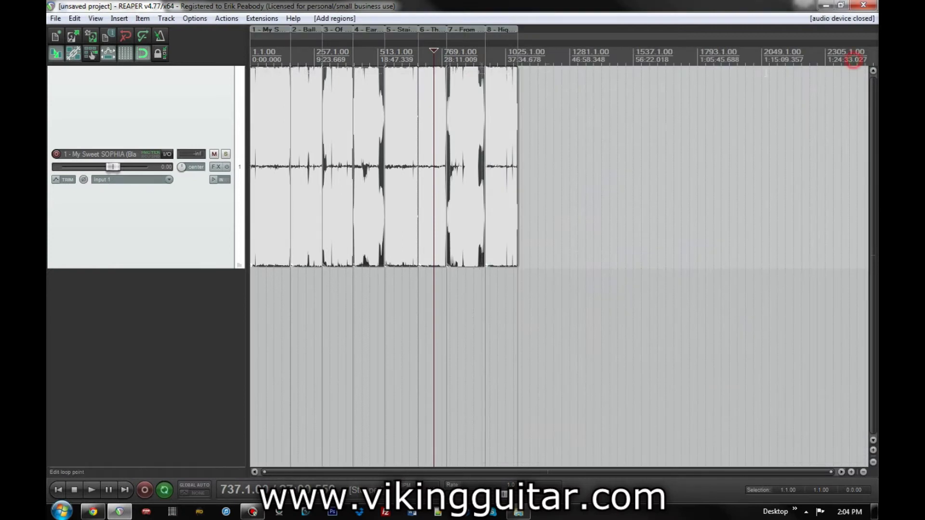
{"action": "left_click", "coordinate": [458, 117]}
{"action": "scroll", "coordinate": [458, 118], "scroll_direction": "up", "scroll_amount": 2}
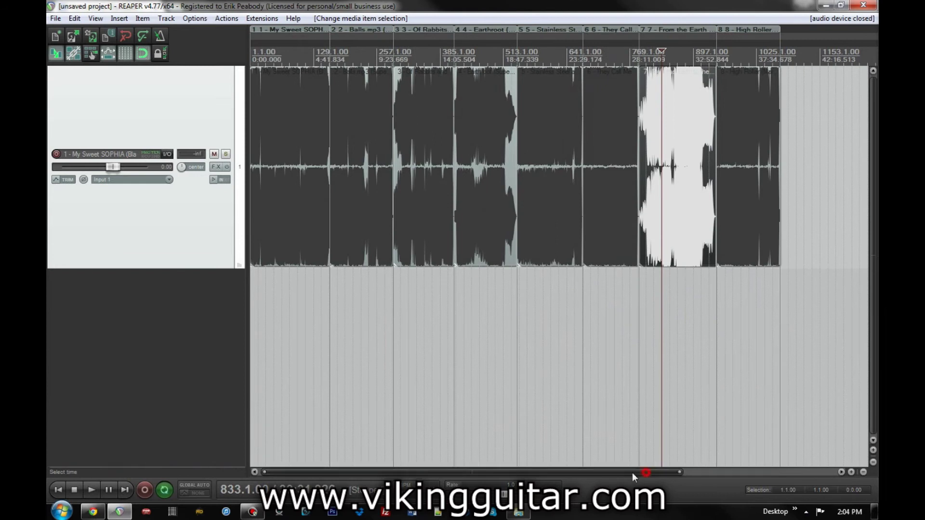
{"action": "left_click", "coordinate": [287, 172]}
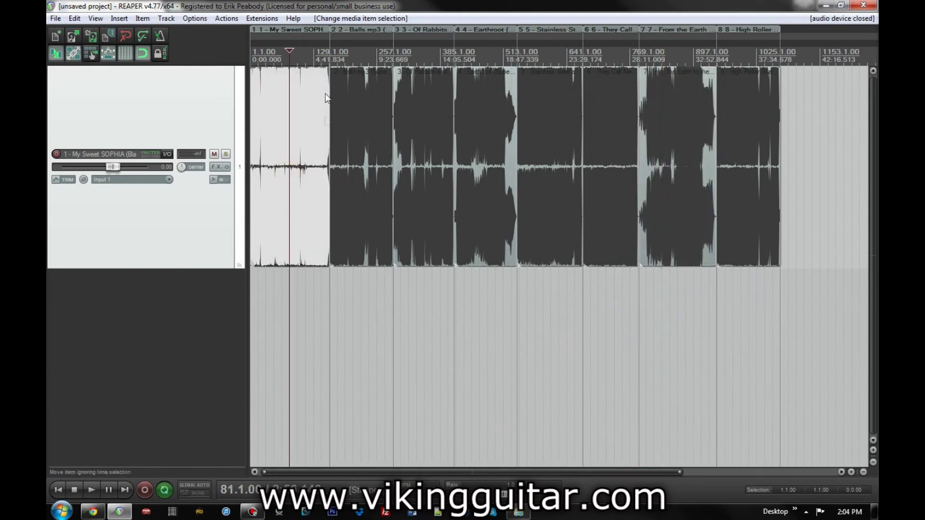
{"action": "left_click", "coordinate": [331, 77]}
{"action": "scroll", "coordinate": [455, 226], "scroll_direction": "up", "scroll_amount": 10}
{"action": "scroll", "coordinate": [468, 243], "scroll_direction": "up", "scroll_amount": 15}
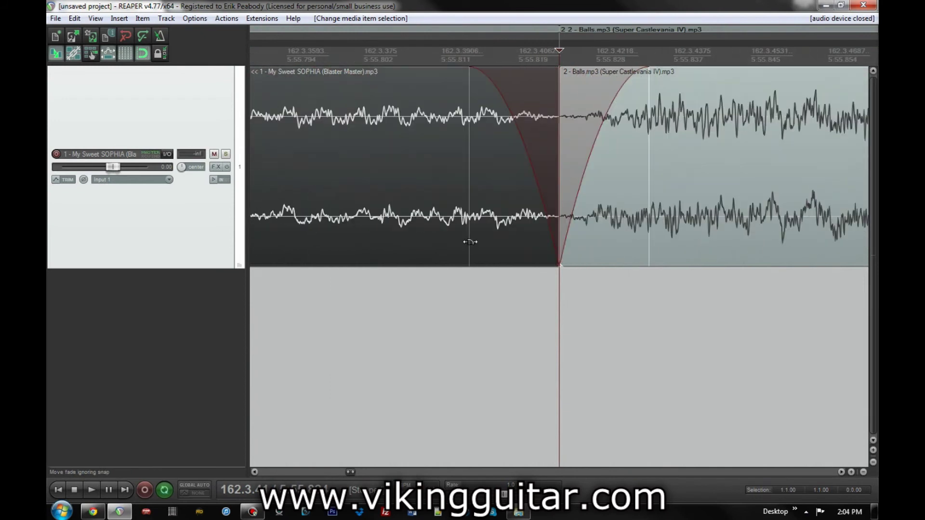
{"action": "scroll", "coordinate": [470, 241], "scroll_direction": "down", "scroll_amount": 20}
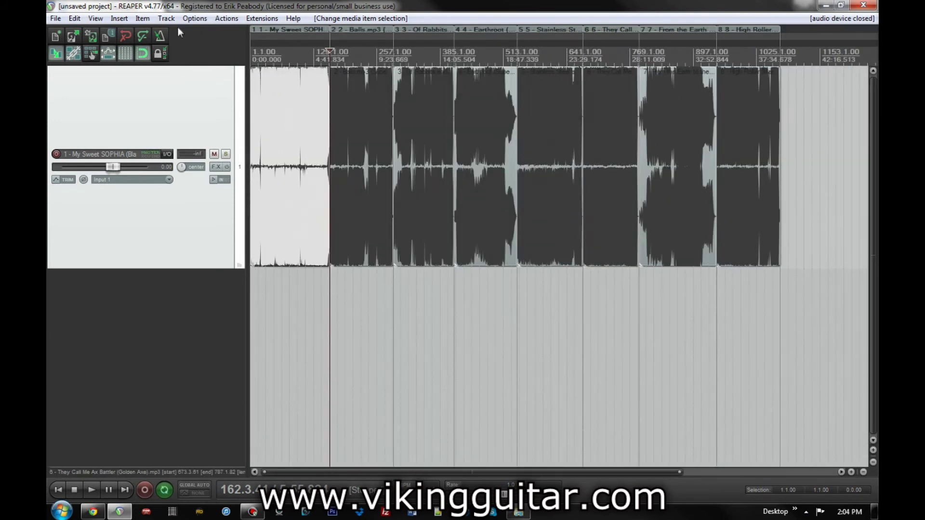
{"action": "left_click", "coordinate": [96, 18]}
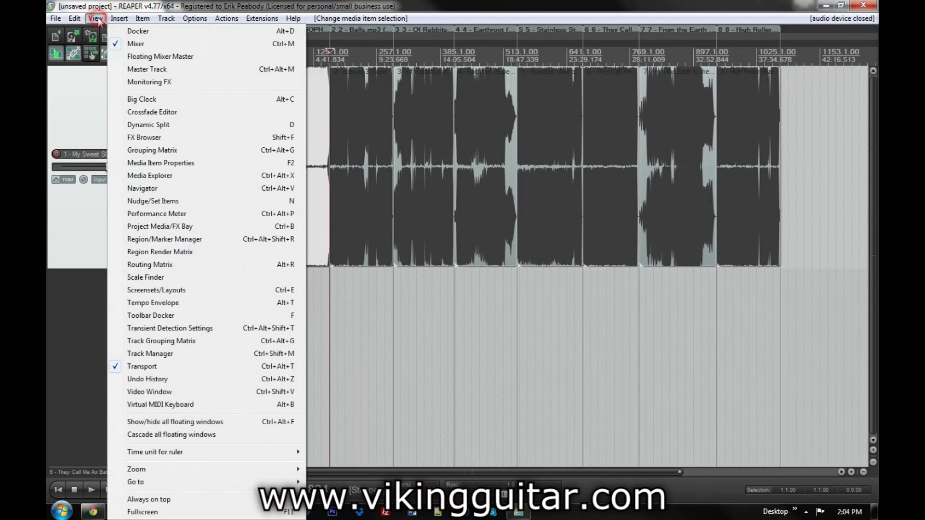
{"action": "left_click", "coordinate": [169, 239]}
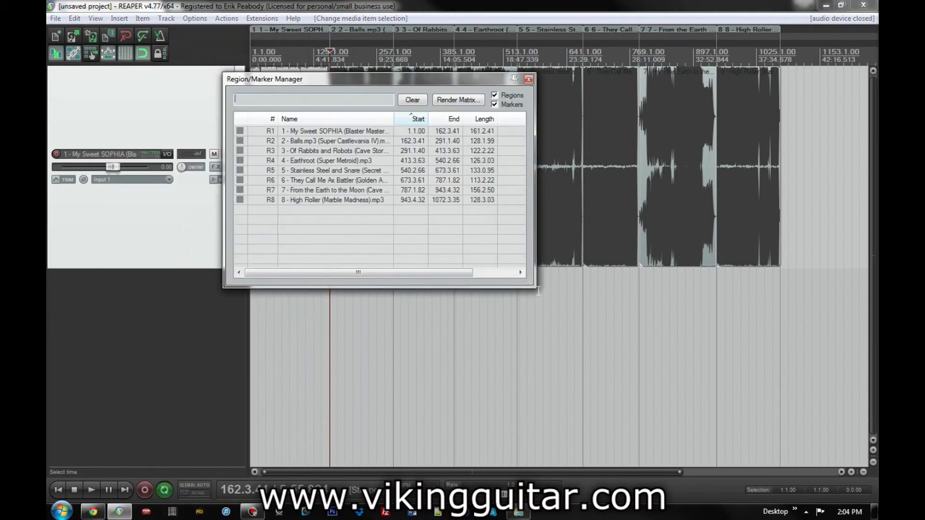
{"action": "mouse_move", "coordinate": [346, 79]}
{"action": "left_mouse_down"}
{"action": "mouse_move", "coordinate": [257, 131]}
{"action": "mouse_move", "coordinate": [215, 241]}
{"action": "left_mouse_up"}
{"action": "left_click", "coordinate": [398, 238]}
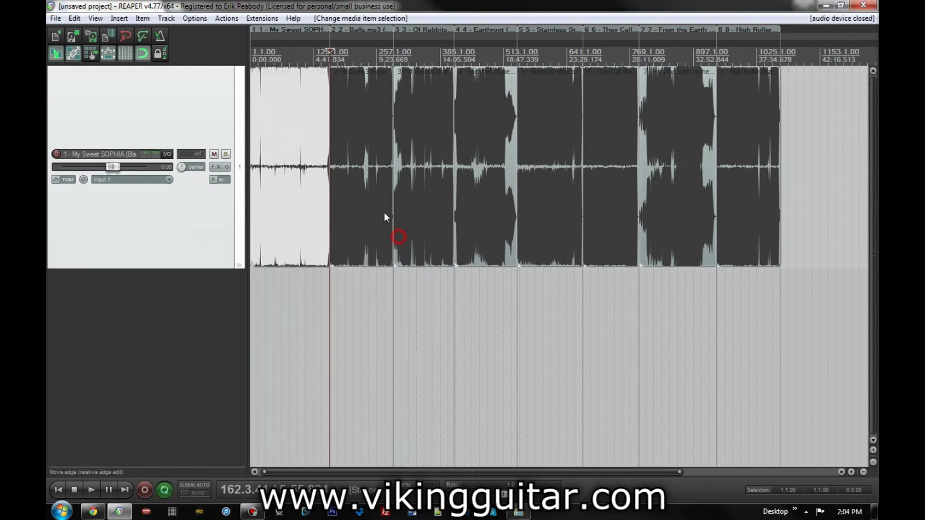
- Reopen Preferences and the Actions list filtered by 'region', selecting the insert-separate-regions action to view its shortcut
{"action": "left_click", "coordinate": [194, 19]}
{"action": "left_click", "coordinate": [232, 383]}
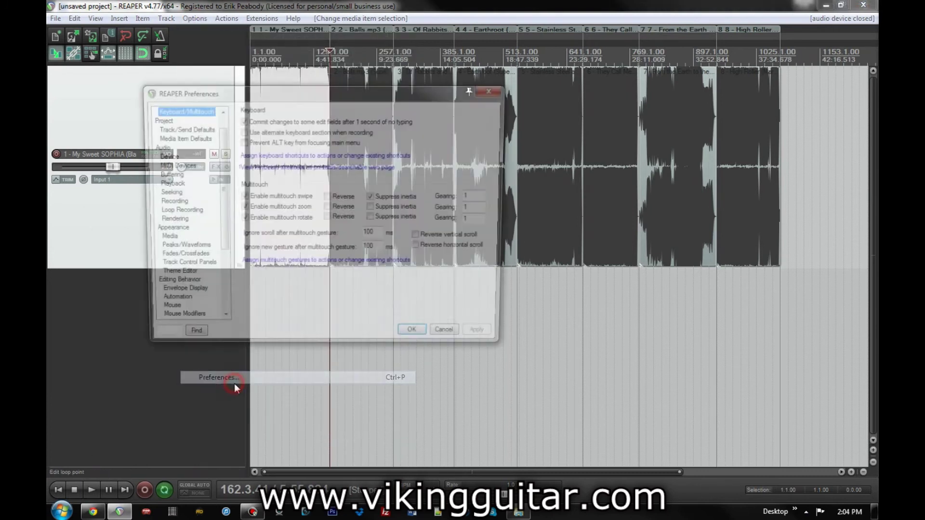
{"action": "left_click", "coordinate": [284, 156]}
{"action": "type", "text": "region"}
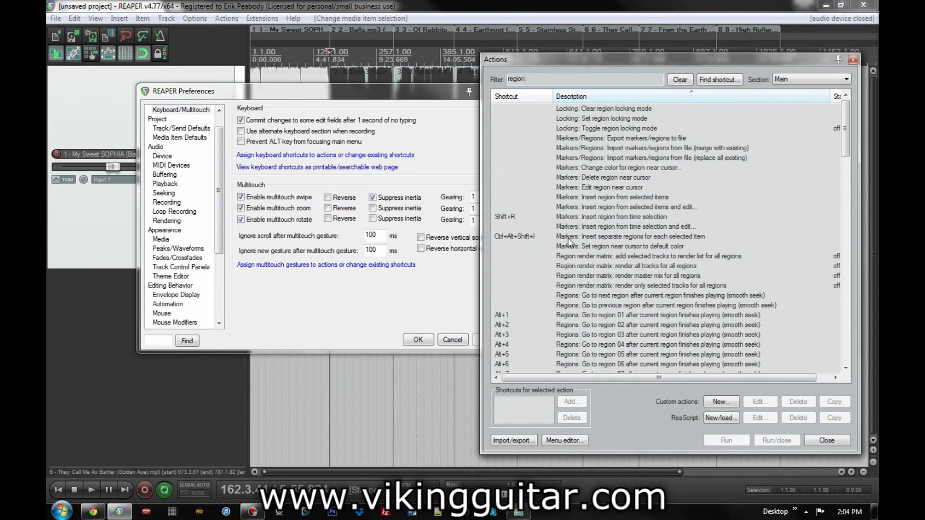
{"action": "left_click", "coordinate": [672, 236]}
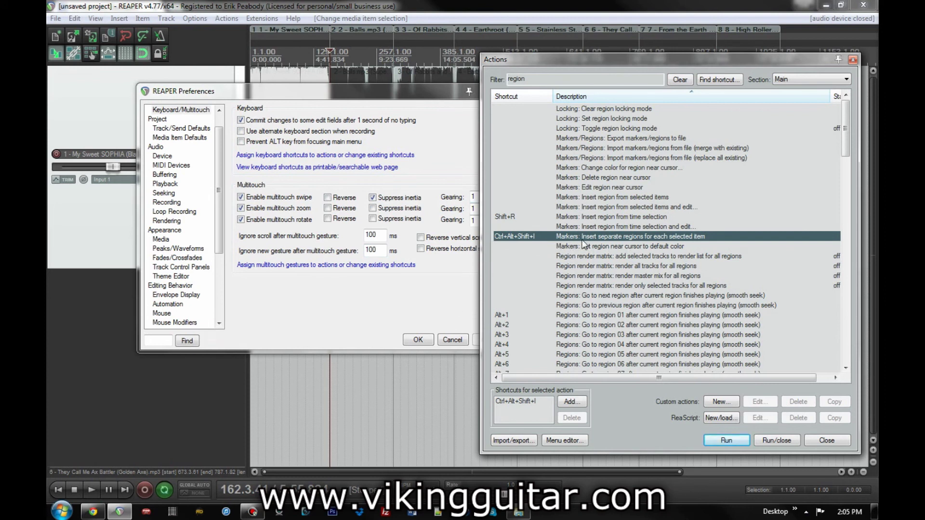
- Close the Actions and Preferences windows and select the Stainless Steel item on the timeline
{"action": "left_click", "coordinate": [827, 440]}
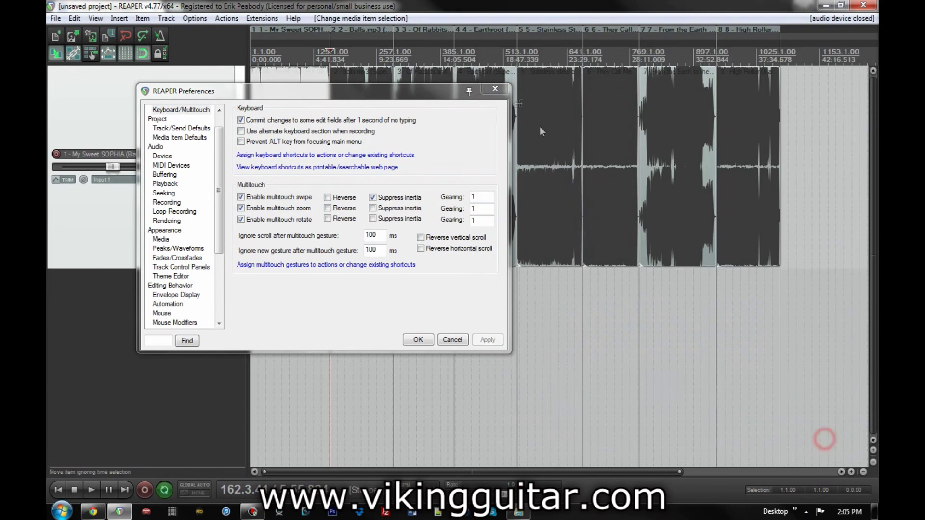
{"action": "left_click", "coordinate": [495, 88]}
{"action": "left_click", "coordinate": [559, 230]}
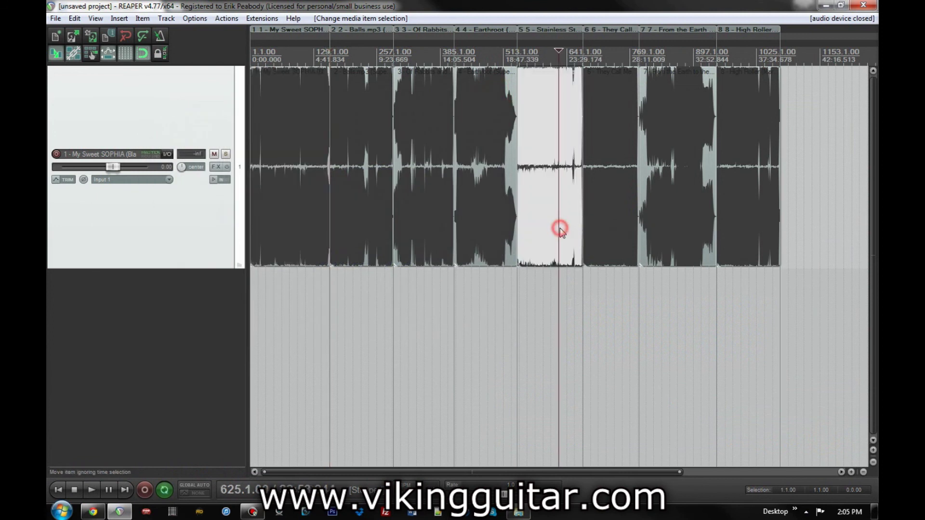
{"action": "scroll", "coordinate": [649, 337], "scroll_direction": "up", "scroll_amount": 3}
{"action": "scroll", "coordinate": [649, 338], "scroll_direction": "down", "scroll_amount": 3}
{"action": "scroll", "coordinate": [645, 337], "scroll_direction": "up", "scroll_amount": 3}
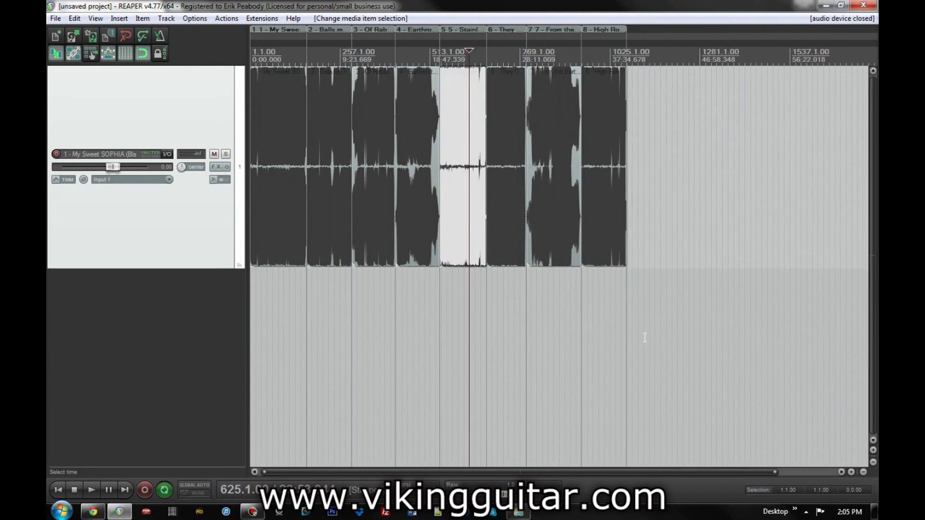
{"action": "scroll", "coordinate": [645, 337], "scroll_direction": "down", "scroll_amount": 3}
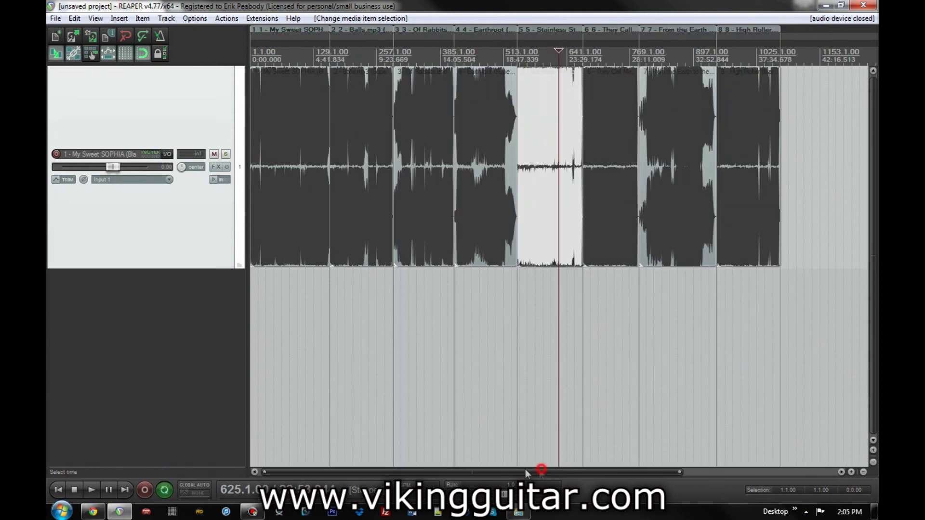